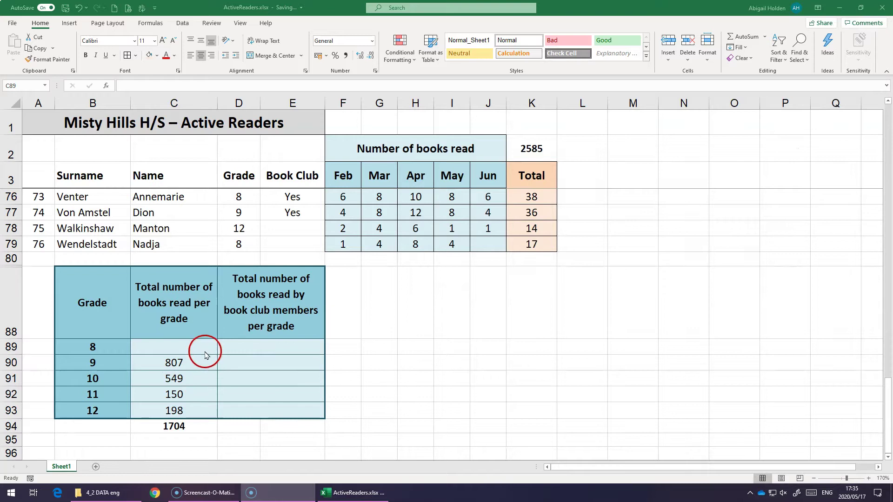
Step: Begin a SUMIF formula in C89 for the grade 8 total, using the absolute Grade range $D$4:$D$79
click(190, 346)
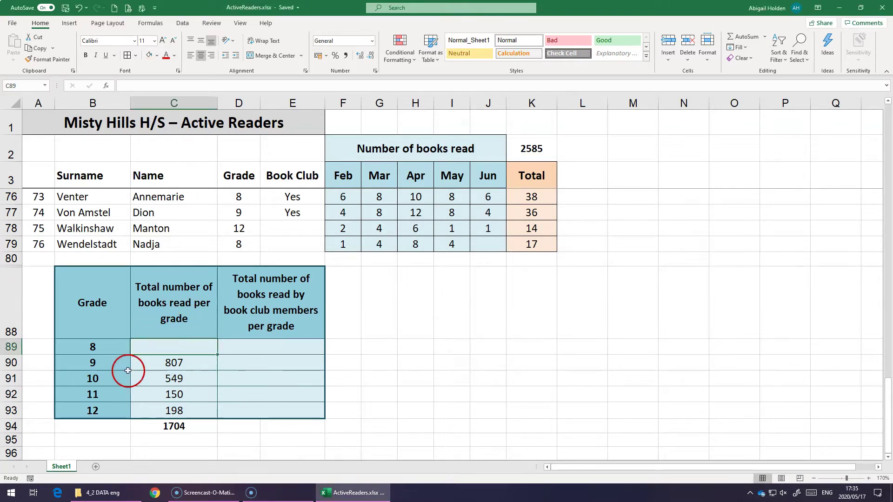
scroll(300, 306, up, 3)
drag(887, 382, 889, 429)
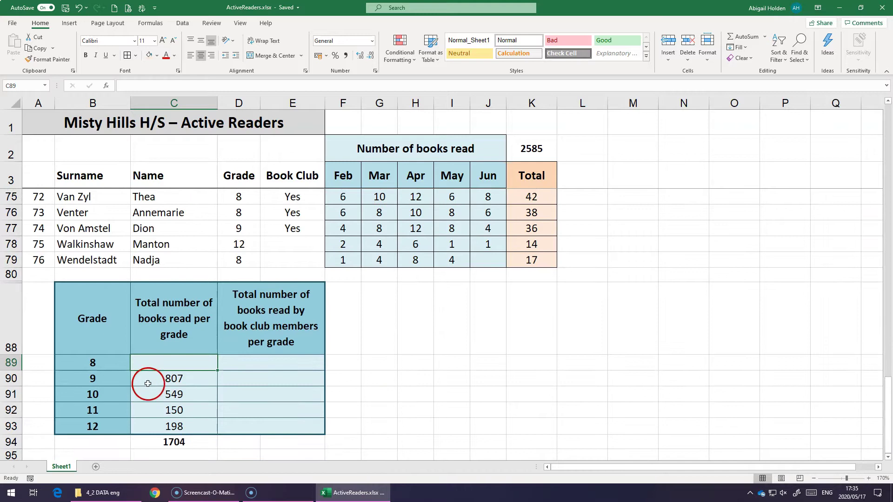
scroll(135, 353, down, 1)
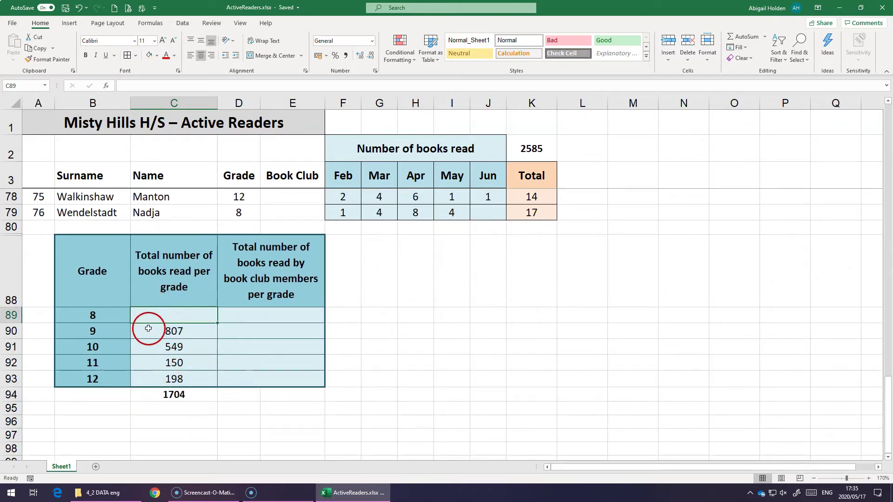
click(166, 343)
click(167, 312)
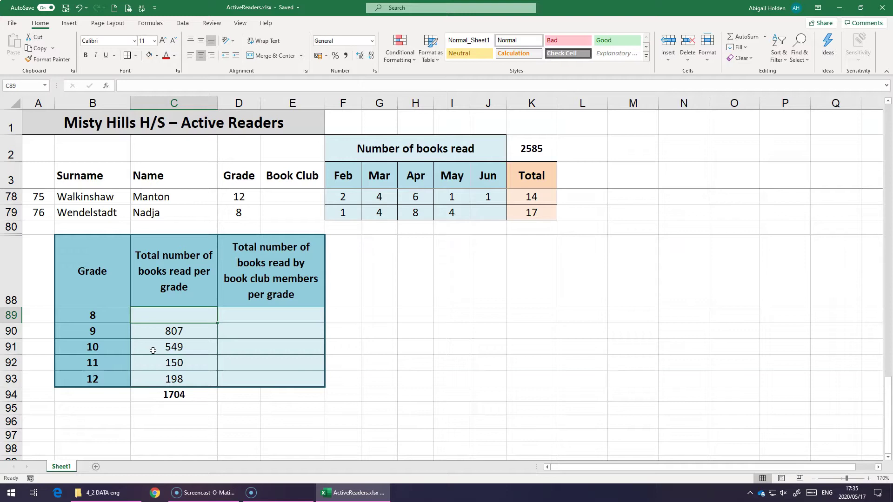
text(=sumif()
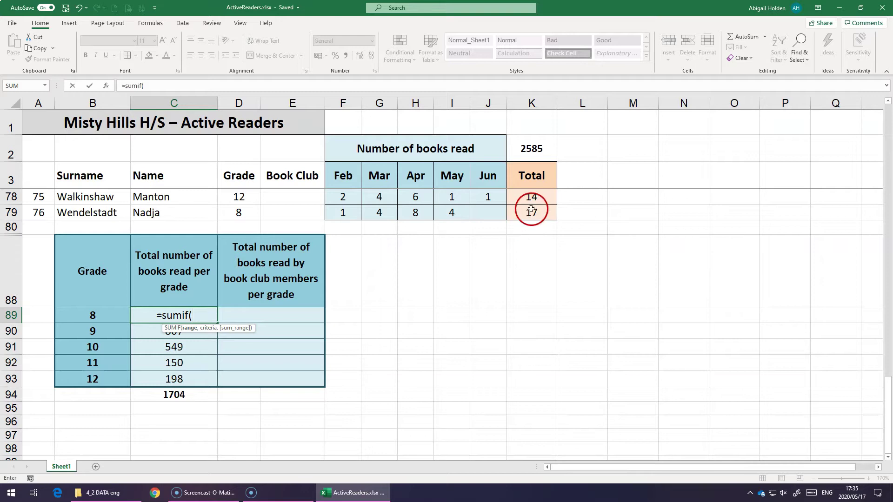
mouse_move(238, 212)
mouse_down()
mouse_move(240, 121)
mouse_move(235, 211)
mouse_move(237, 198)
mouse_up()
scroll(209, 332, down, 20)
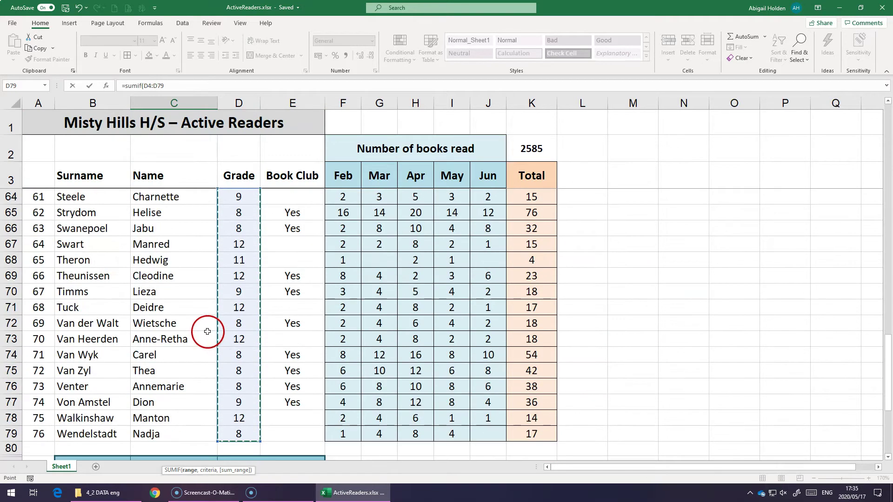
scroll(208, 332, down, 5)
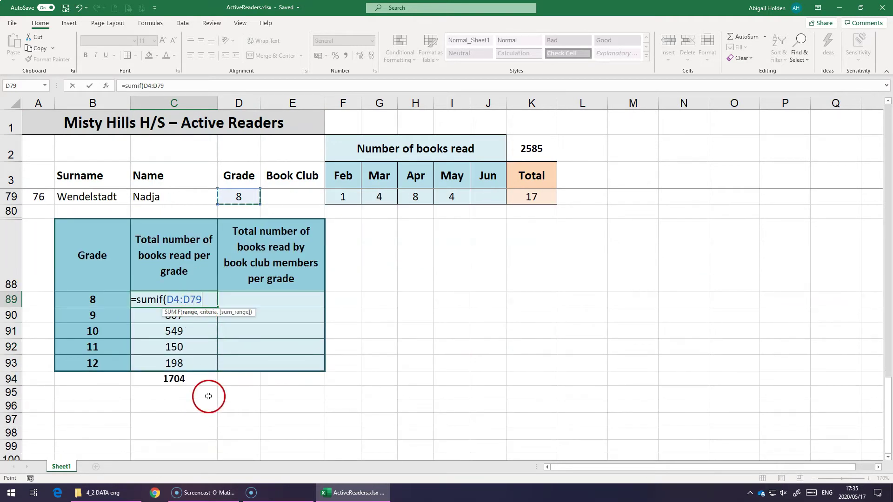
key(F4)
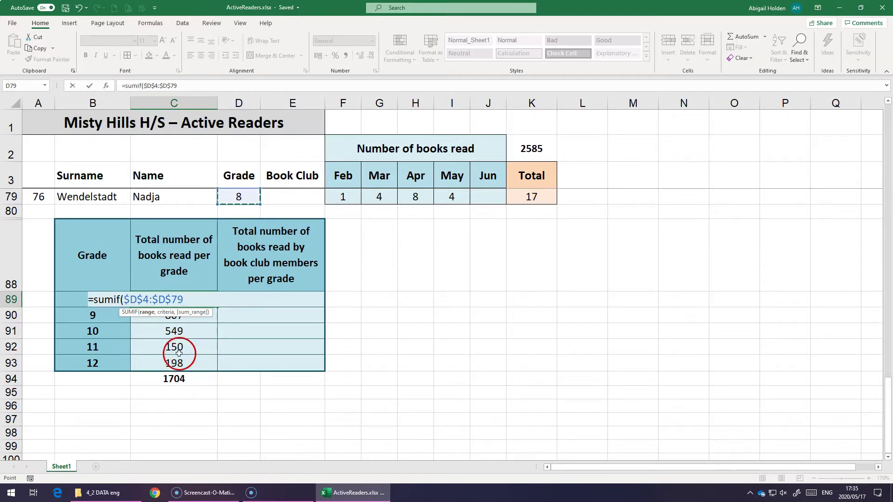
text(,)
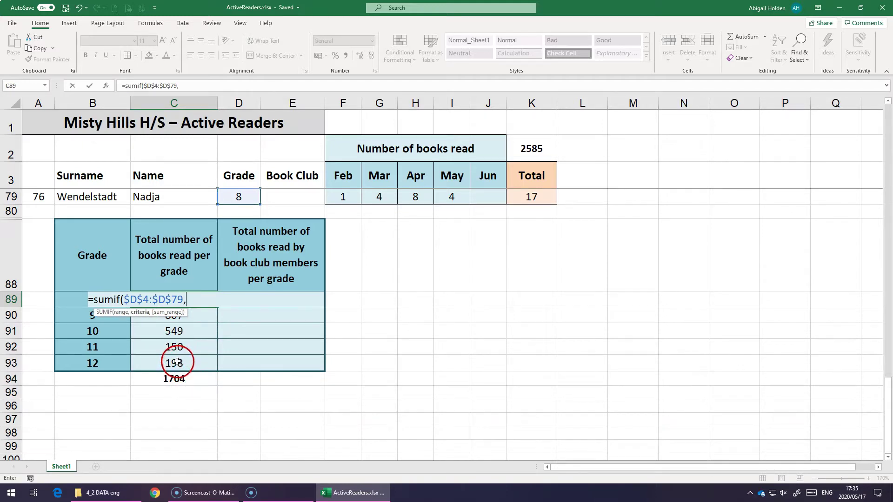
Step: Complete the SUMIF formula in C89 with criterion B89 and the absolute sum range $K$4:$K$79
click(68, 298)
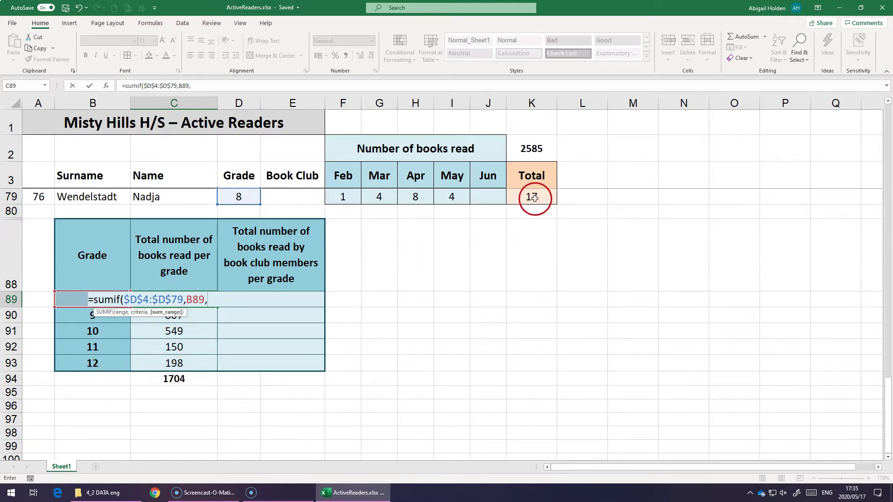
mouse_move(534, 198)
mouse_down()
mouse_move(518, 91)
mouse_move(530, 196)
mouse_up()
scroll(339, 324, down, 18)
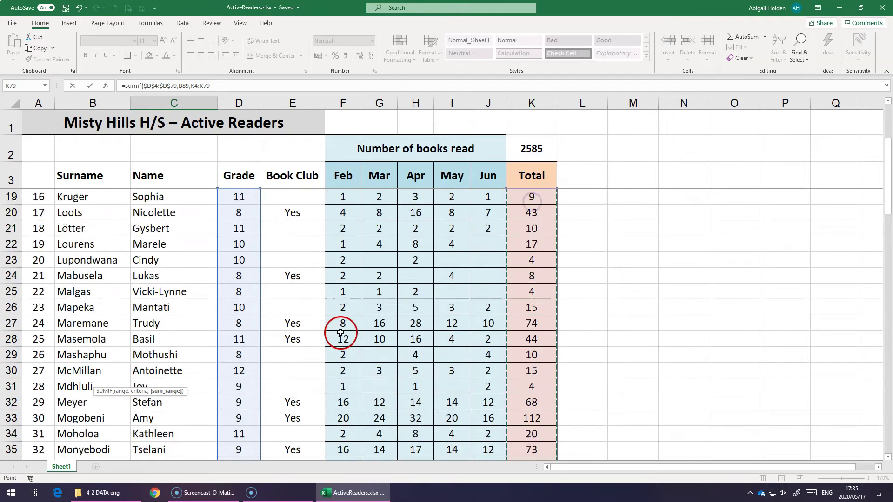
scroll(339, 324, down, 6)
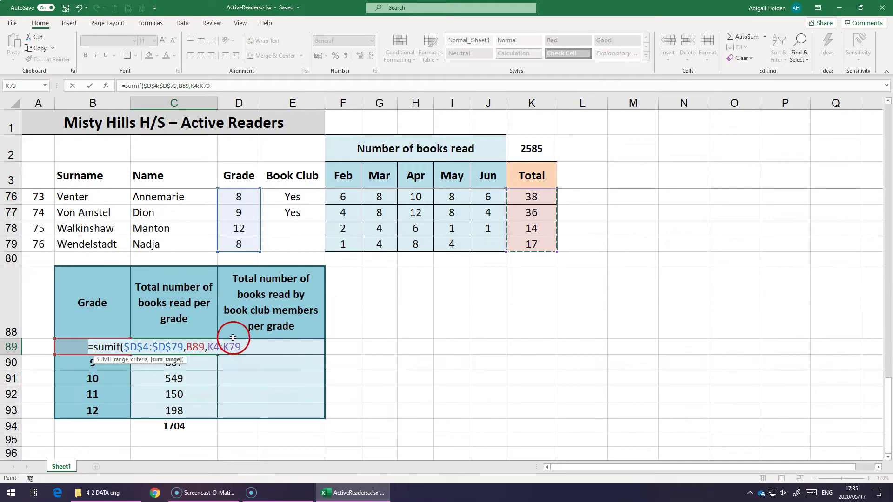
key(F4)
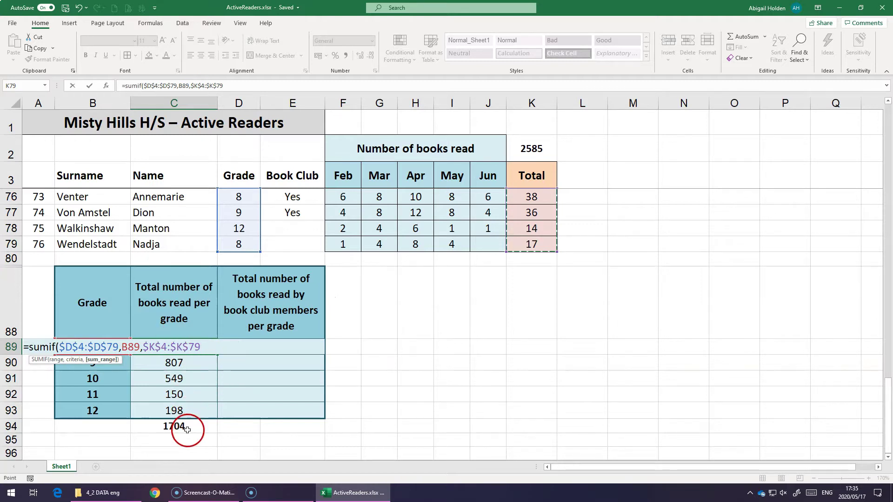
text())
key(Return)
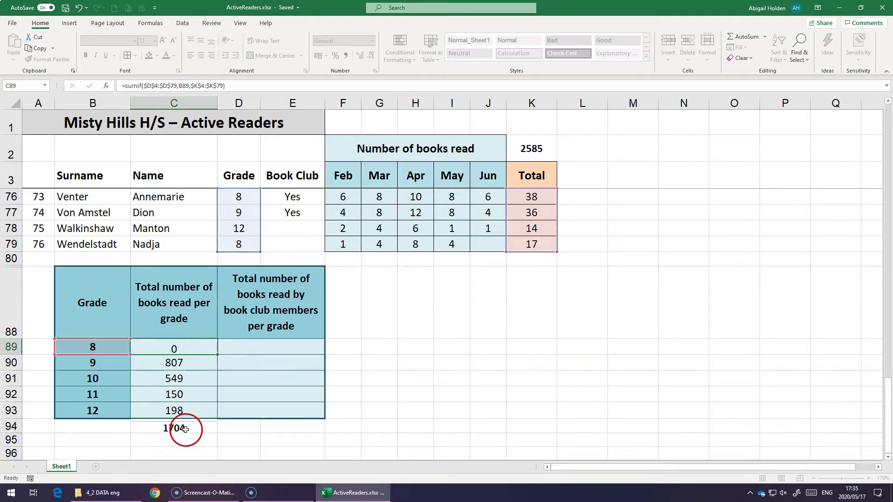
click(183, 347)
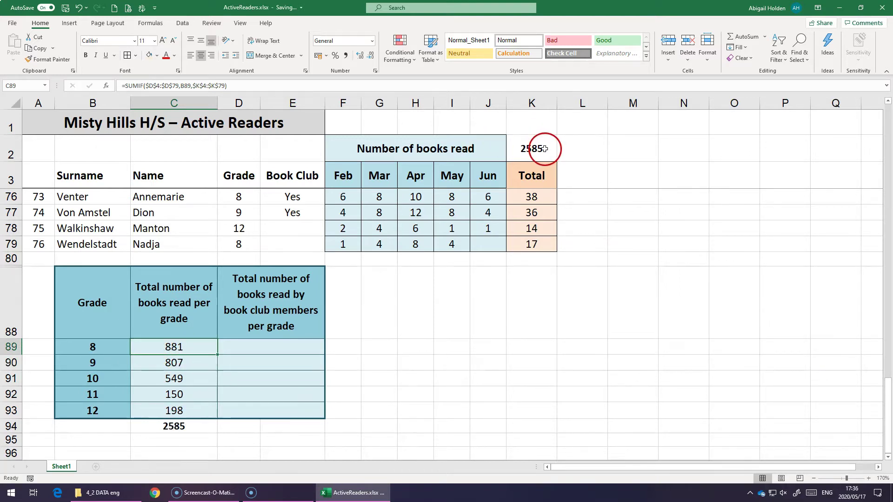
Step: Begin a SUMIFS formula in D89 for grade 8 book club members, with the absolute sum range $K$4:$K$79
click(271, 347)
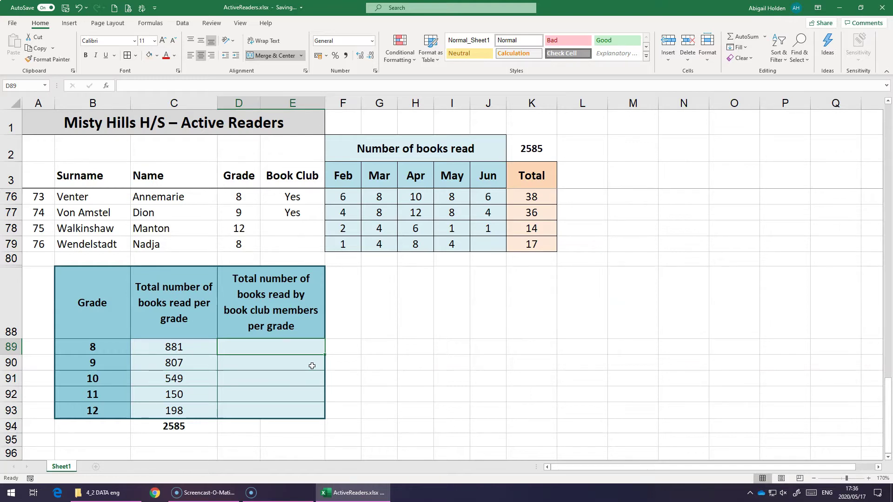
scroll(293, 242, up, 3)
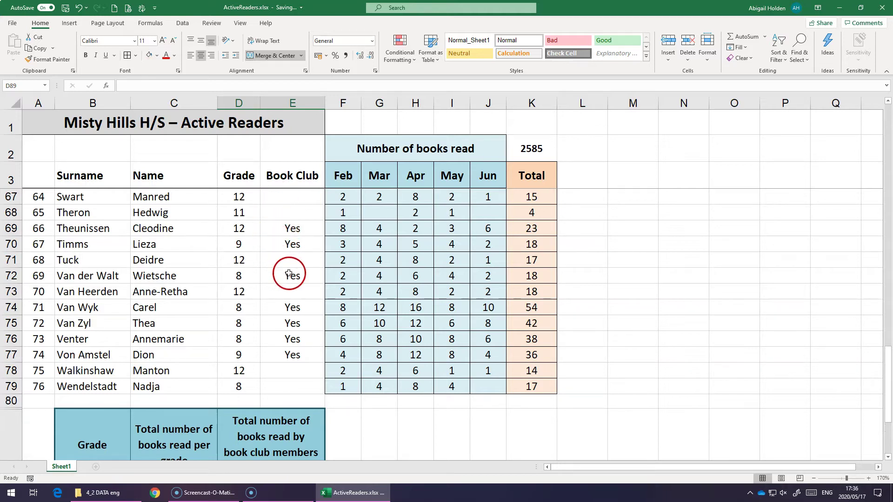
scroll(272, 272, down, 3)
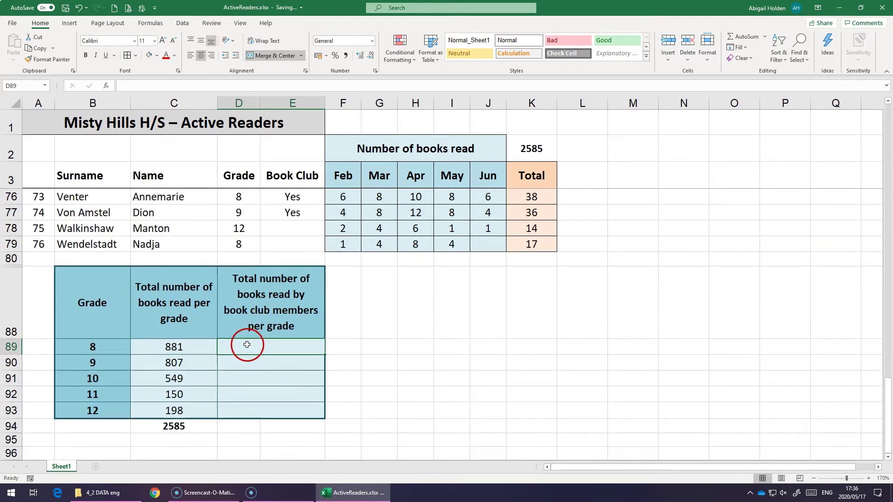
text(=sumifs)
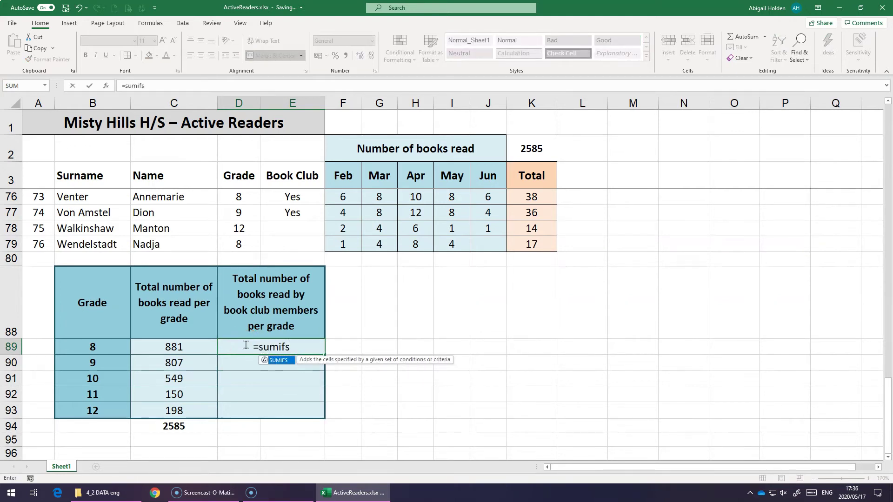
text(()
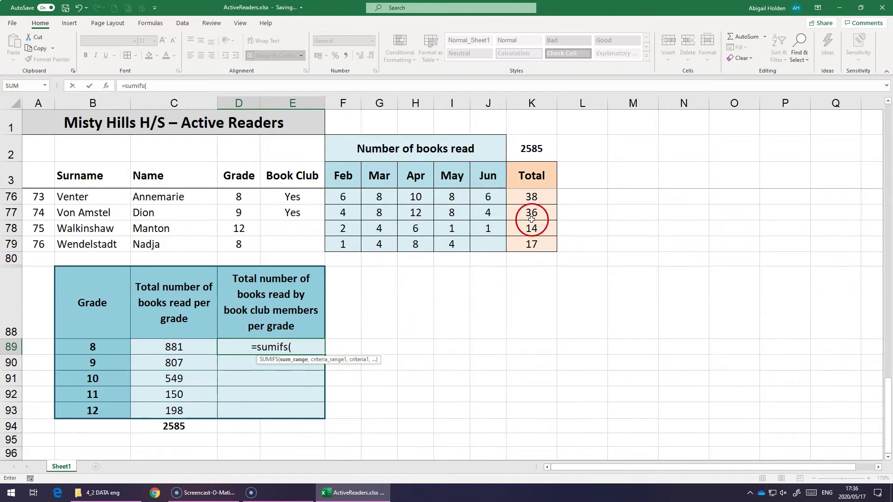
click(530, 244)
drag(530, 244, 528, 204)
scroll(330, 367, down, 20)
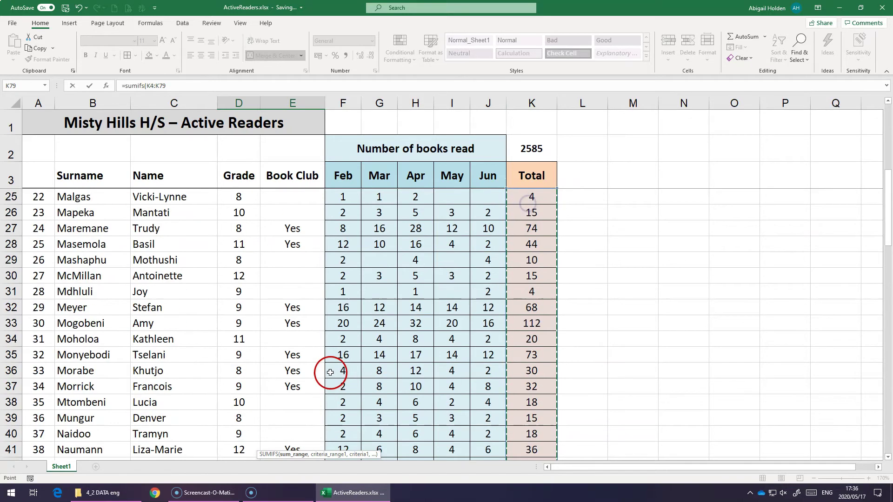
key(F4)
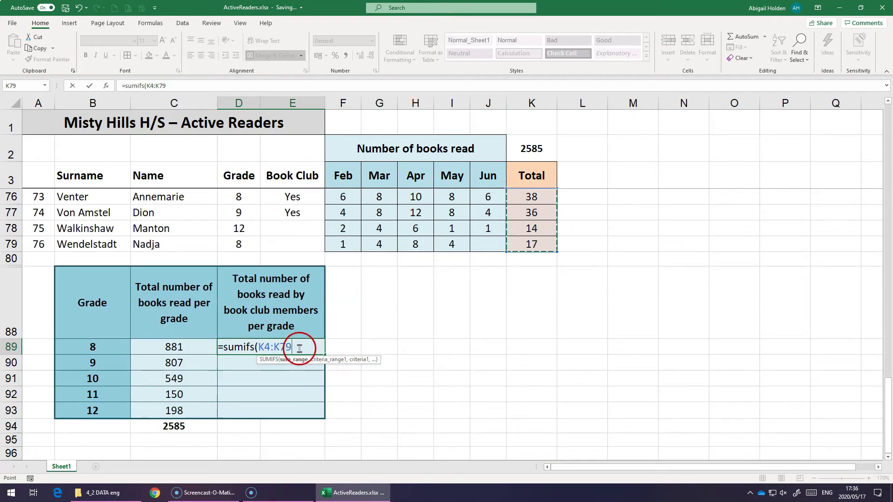
text(,)
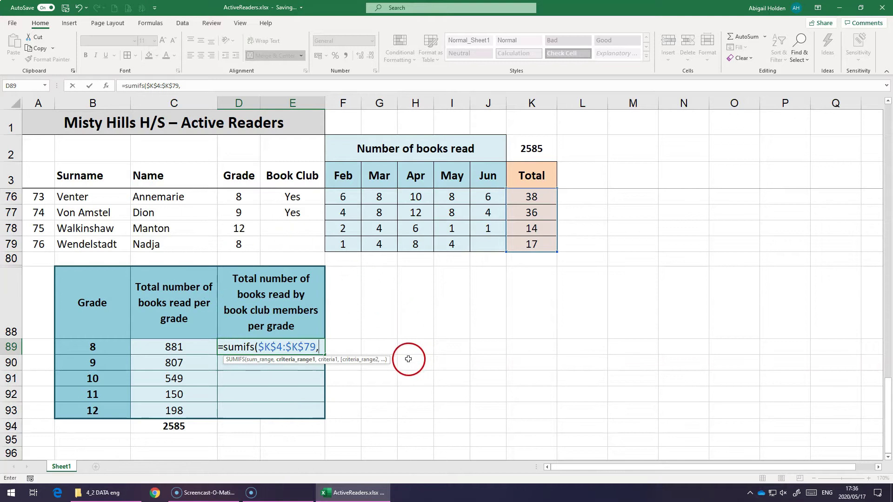
Step: Add the absolute Grade range $D$4:$D$79 with criterion B89 as the first condition of the SUMIFS formula
drag(239, 244, 238, 191)
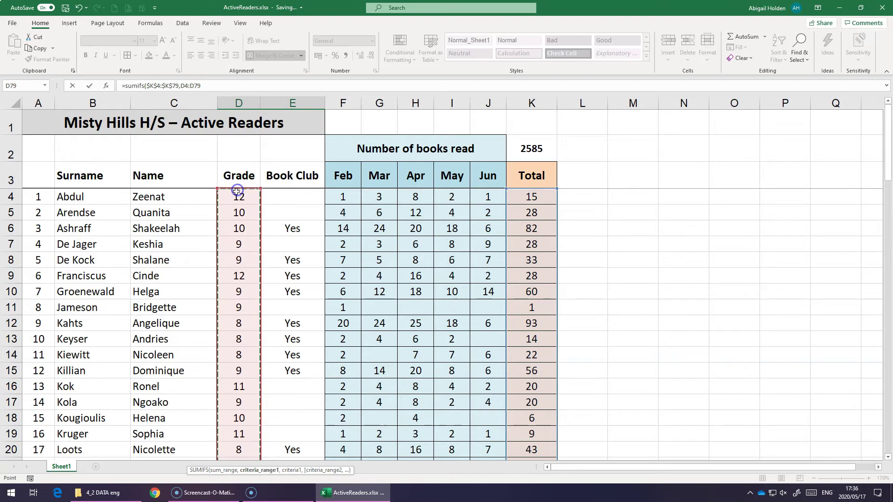
scroll(257, 331, down, 6)
scroll(257, 332, down, 18)
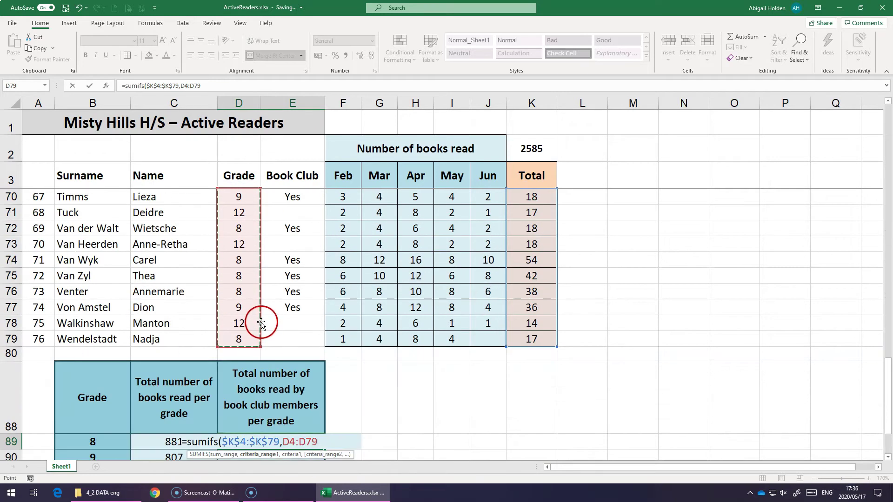
key(F4)
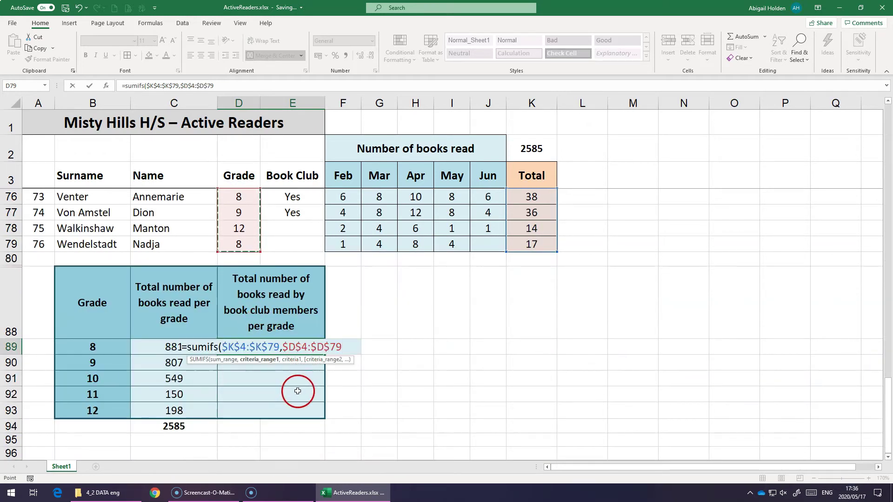
text(,)
click(74, 347)
mouse_move(91, 493)
text(,)
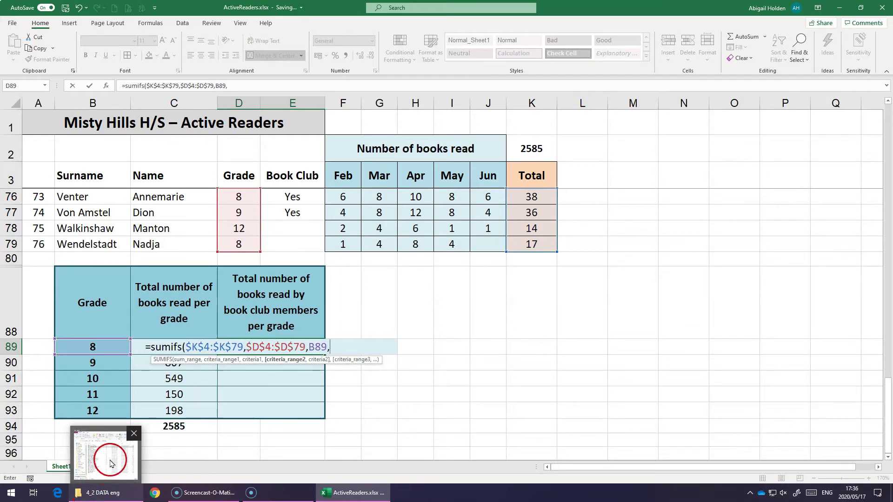
Step: Add the absolute Book Club range $E$4:$E$79 with criterion "Yes" as the second condition and complete the SUMIFS formula
drag(287, 240, 295, 194)
scroll(311, 272, down, 10)
scroll(308, 255, down, 19)
scroll(327, 361, up, 2)
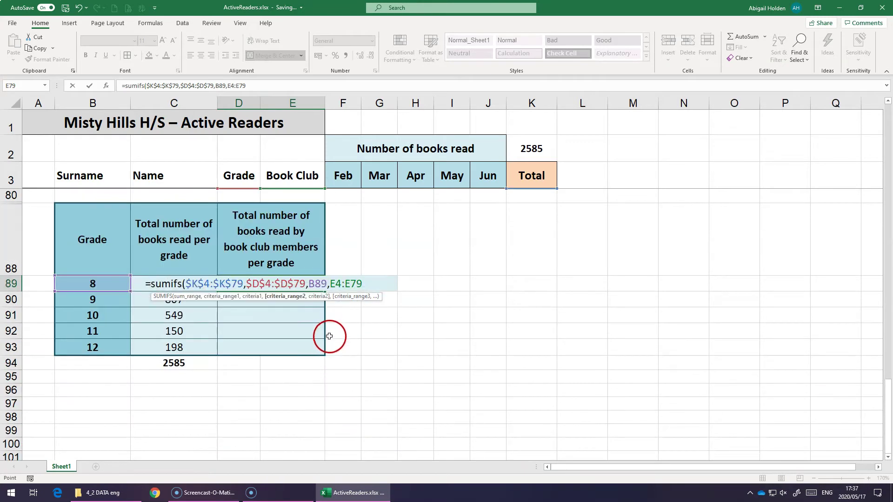
key(F4)
text(,)
scroll(279, 283, up, 2)
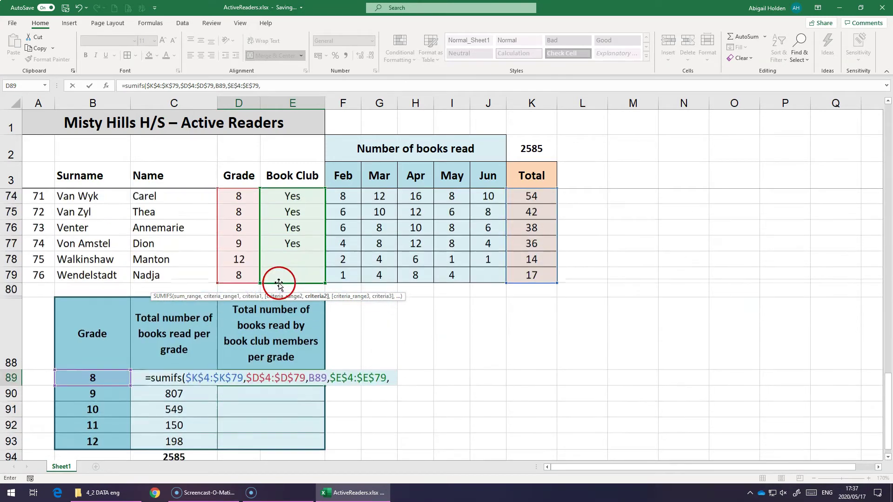
text("Yes)
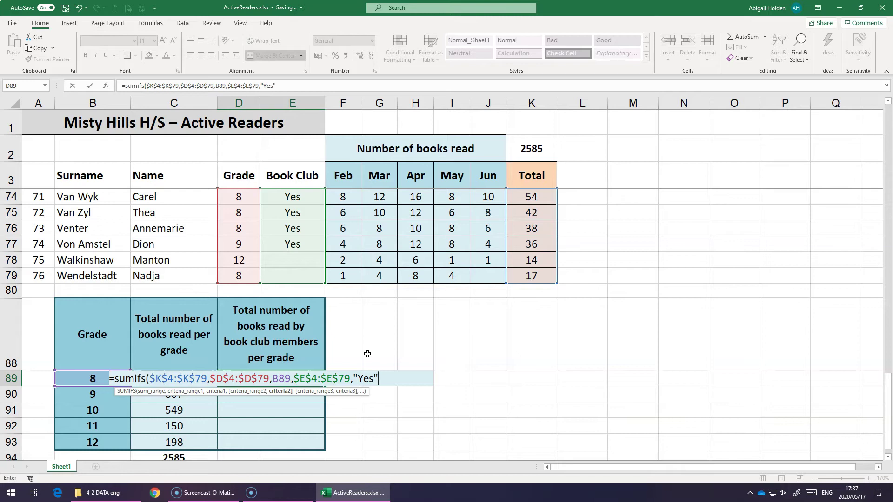
text("))
key(Return)
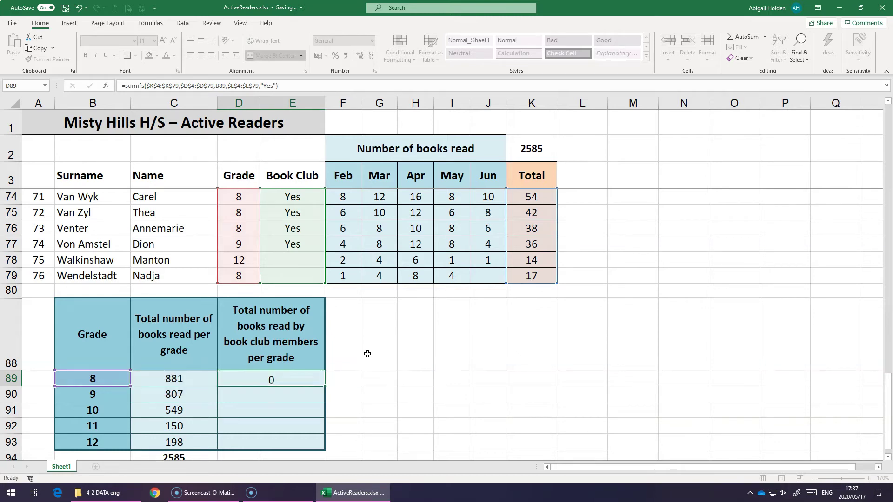
Step: Fill the SUMIFS formula from D89 down to D93 without formatting, and open the copied formula in D90 for checking
scroll(279, 330, down, 1)
click(268, 333)
drag(327, 340, 311, 405)
click(333, 409)
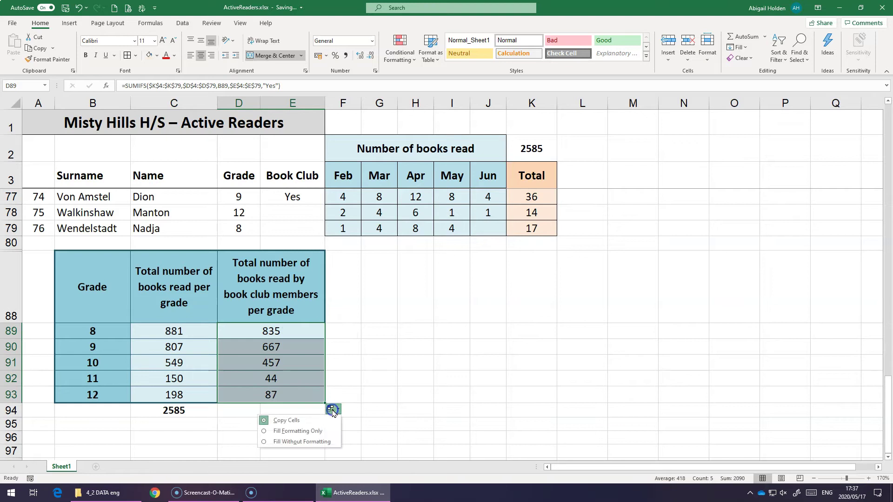
click(301, 442)
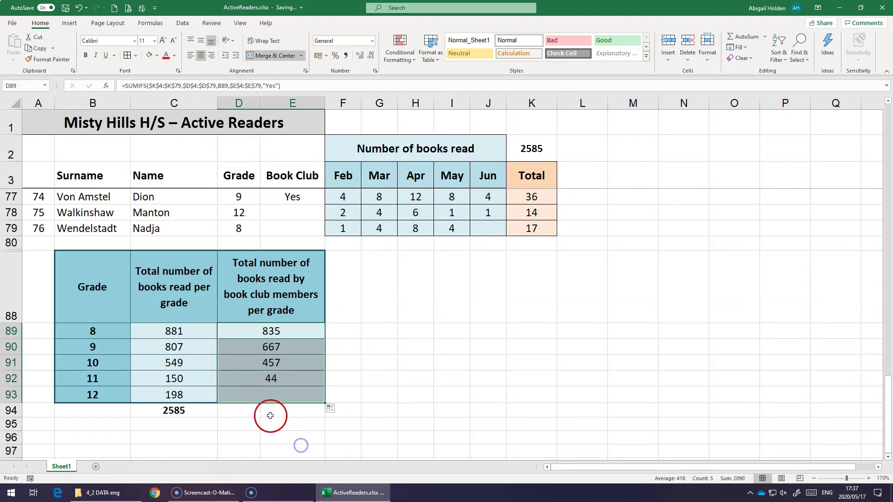
click(249, 374)
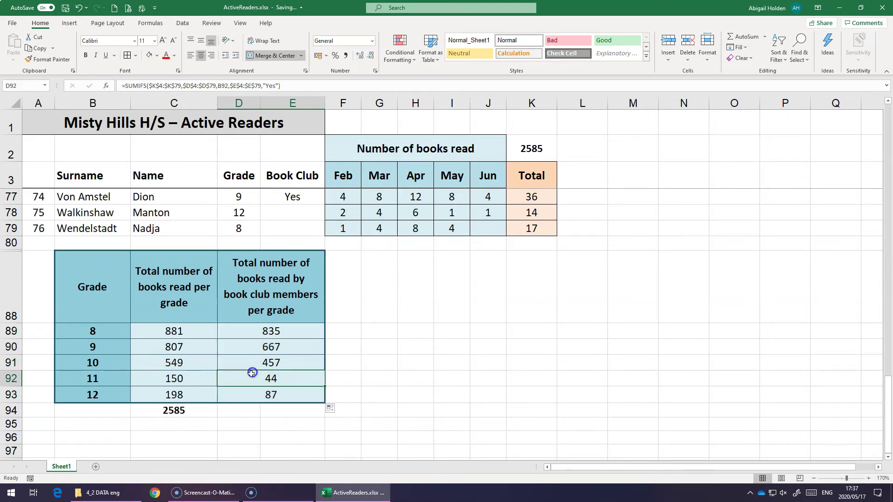
double_click(289, 351)
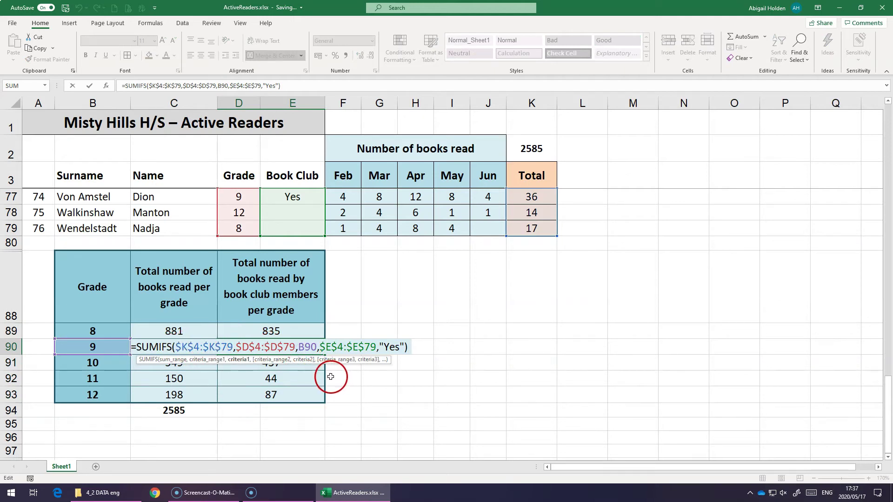
Step: Close the formula in D90 and check the cell references of the copied SUMIFS formula in D92
key(Return)
double_click(292, 380)
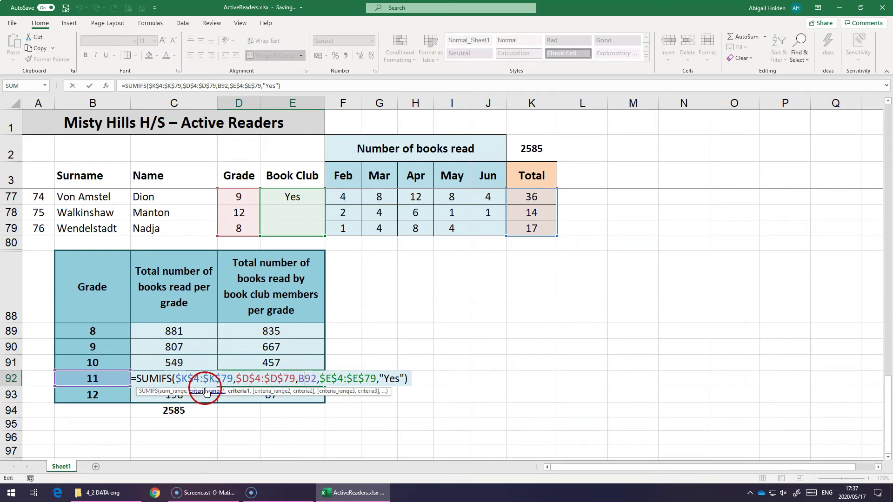
key(Return)
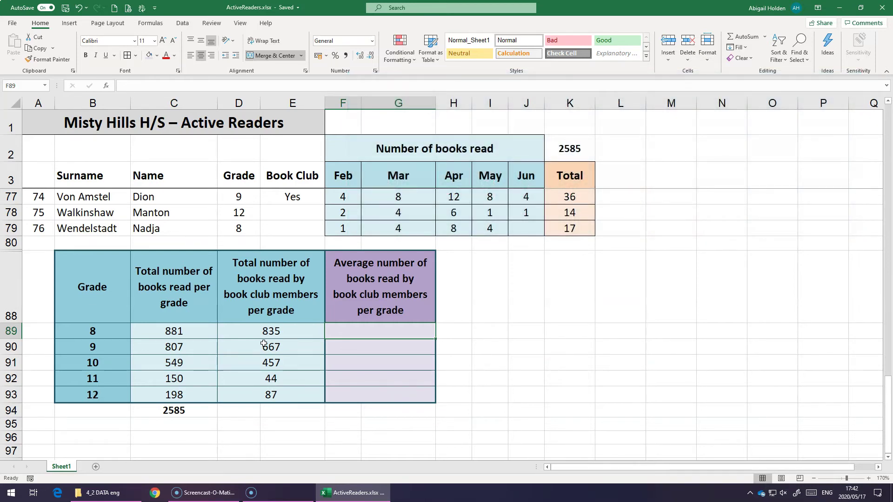
Step: Begin an AVERAGEIFS formula in F89 for grade 8 book club members, with the absolute average range $K$4:$K$79
text(=)
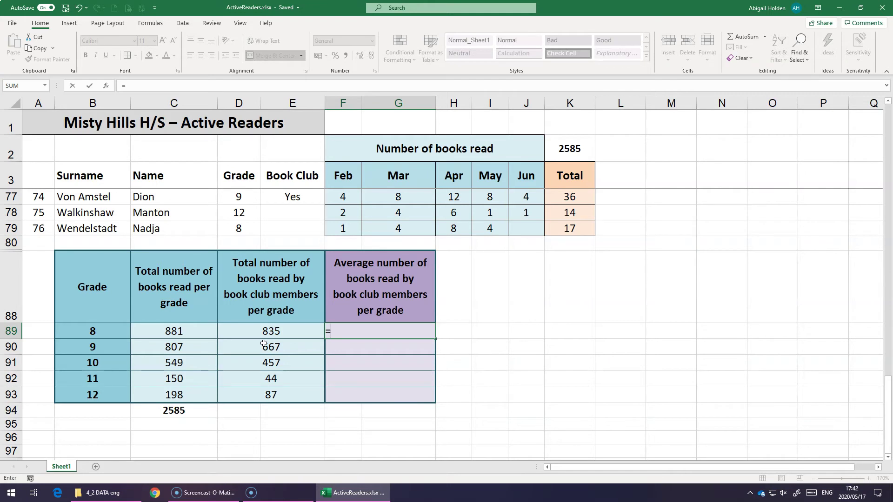
text(averag)
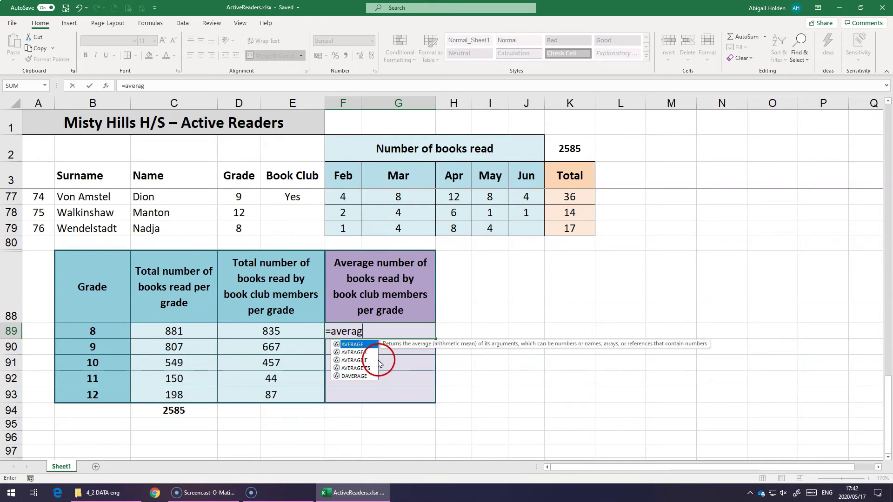
double_click(356, 368)
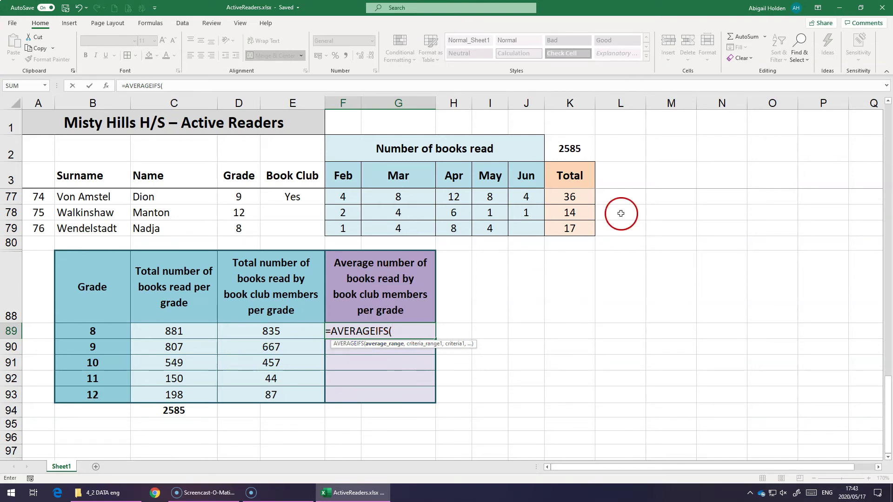
drag(579, 228, 560, 195)
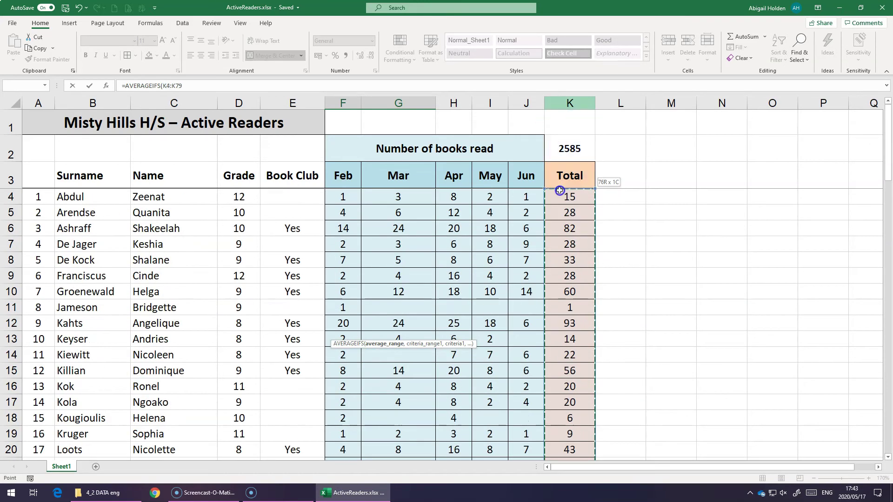
scroll(459, 342, down, 6)
scroll(459, 341, down, 20)
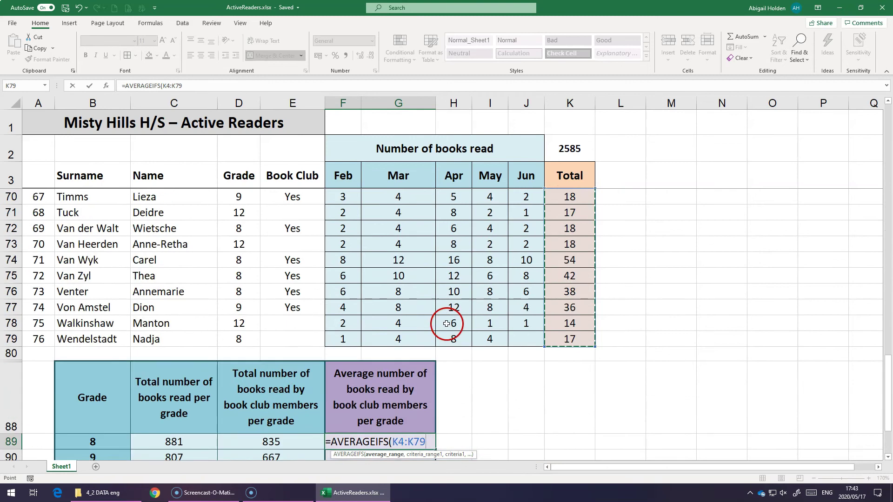
scroll(444, 327, up, 2)
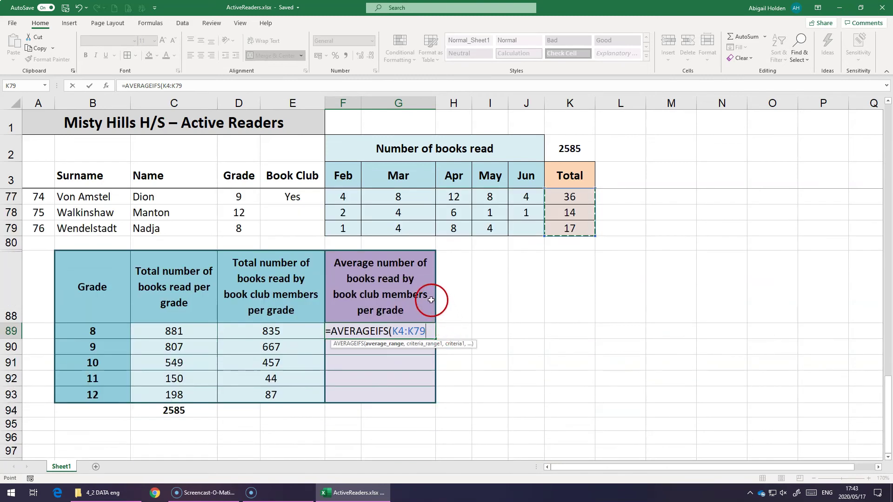
key(F4)
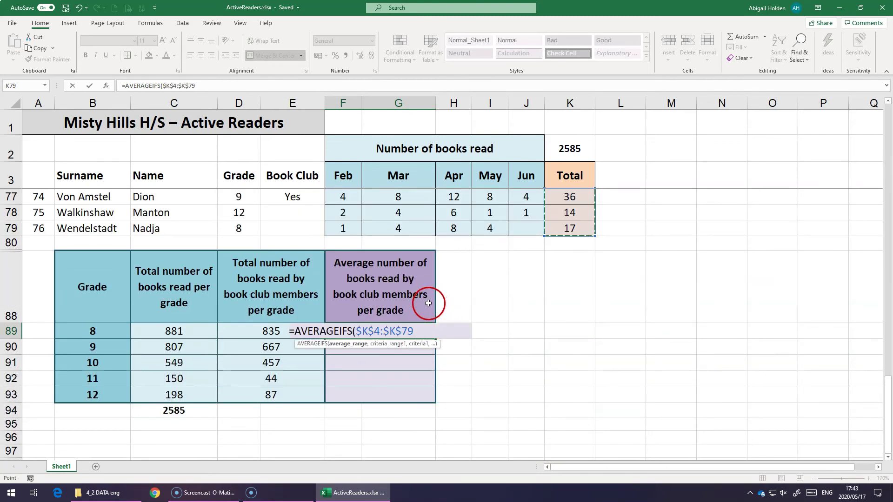
Step: Add the absolute Grade range $D$4:$D$79 with criterion B89 as the first condition of the AVERAGEIFS formula
text(,)
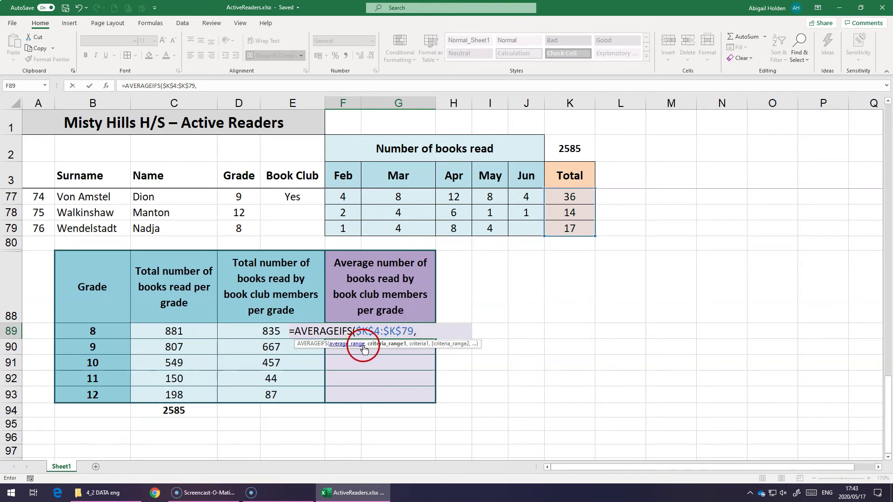
drag(265, 236, 241, 197)
scroll(322, 304, down, 16)
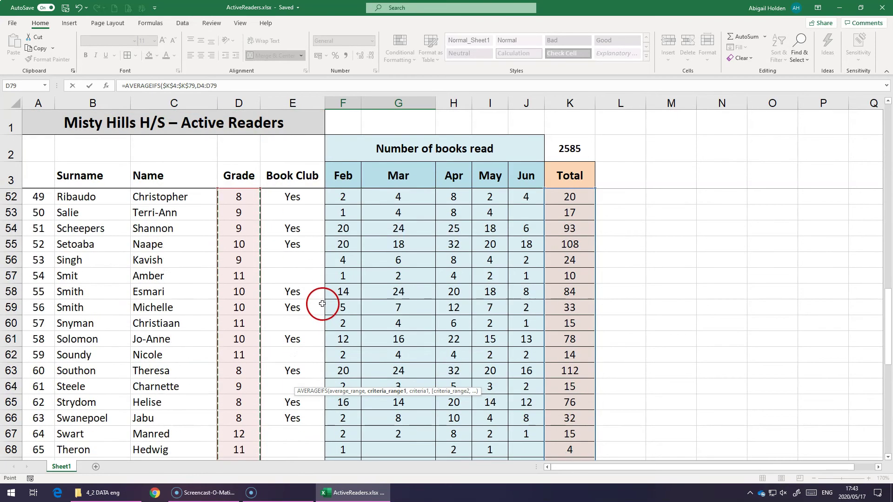
scroll(322, 304, down, 9)
key(F4)
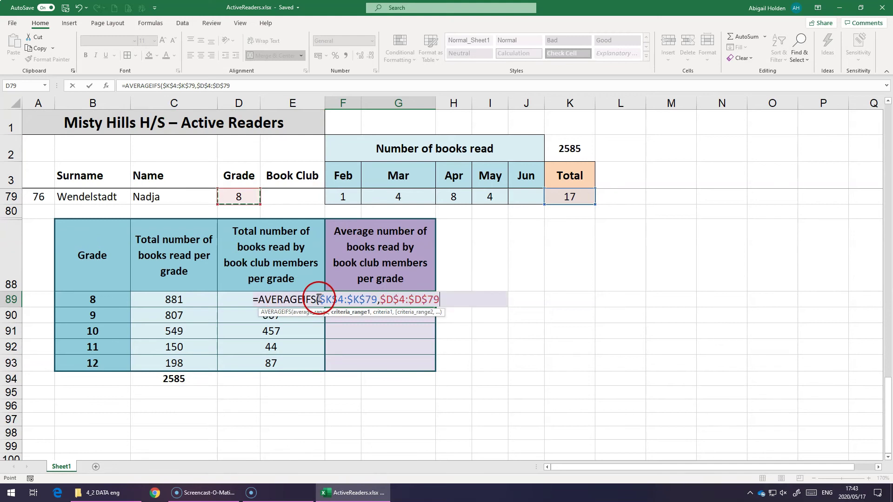
text(,)
click(92, 300)
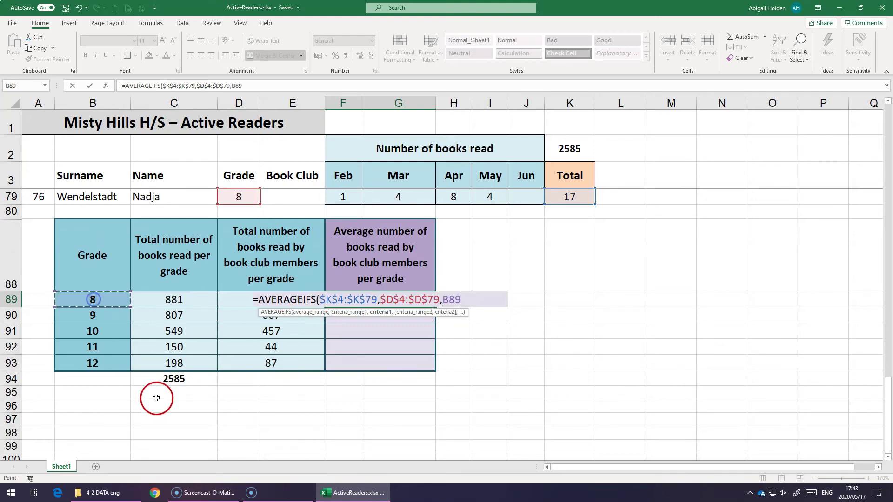
Step: Add the absolute Book Club range $E$4:$E$79 with criterion "Yes" as the second condition and complete the AVERAGEIFS formula
text(,)
drag(265, 203, 290, 195)
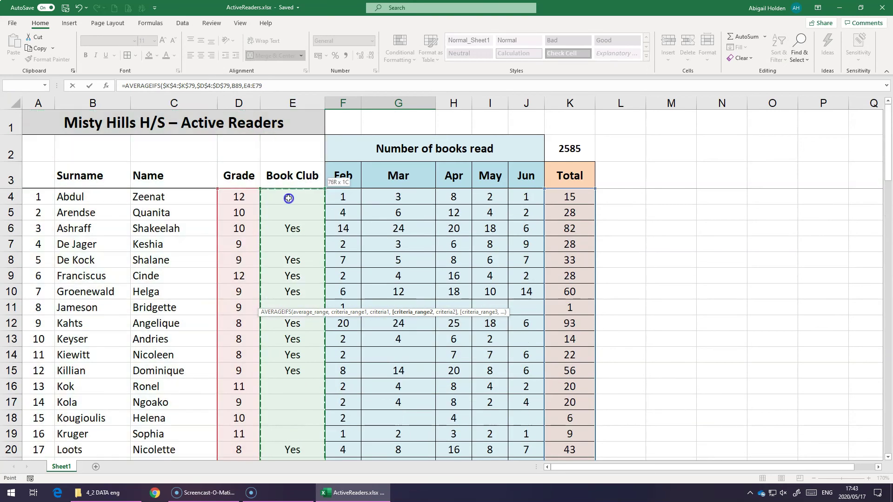
scroll(261, 339, down, 17)
scroll(261, 331, down, 8)
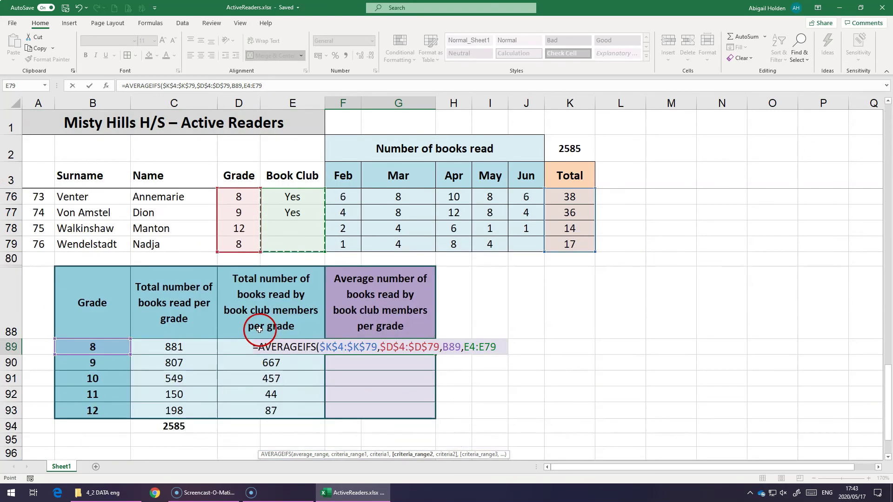
key(F4)
text(,"Yes)
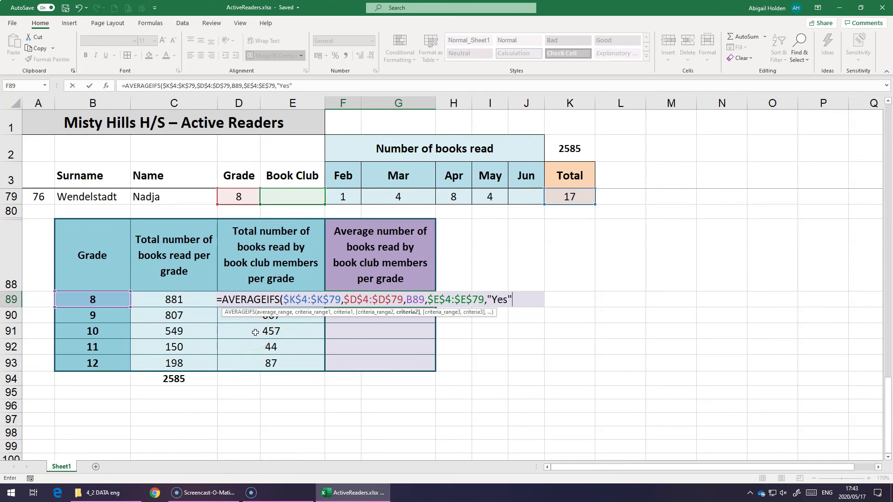
scroll(256, 332, up, 2)
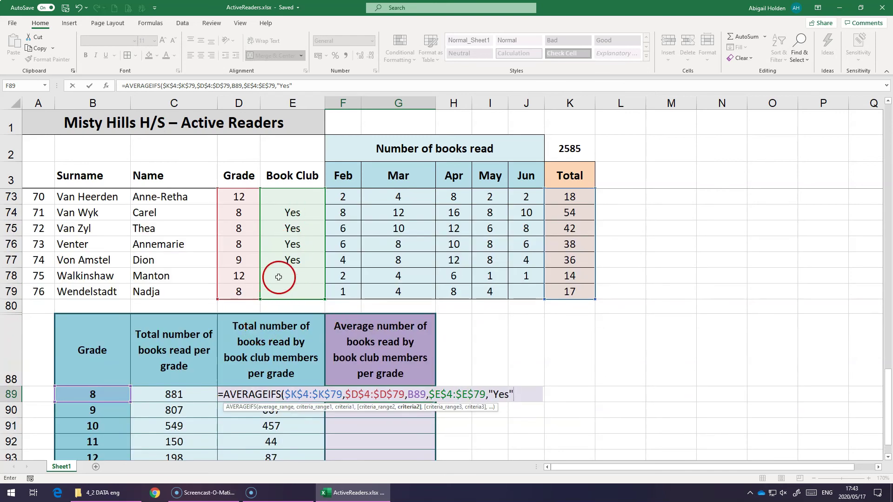
key(BackSpace)
key(BackSpace)
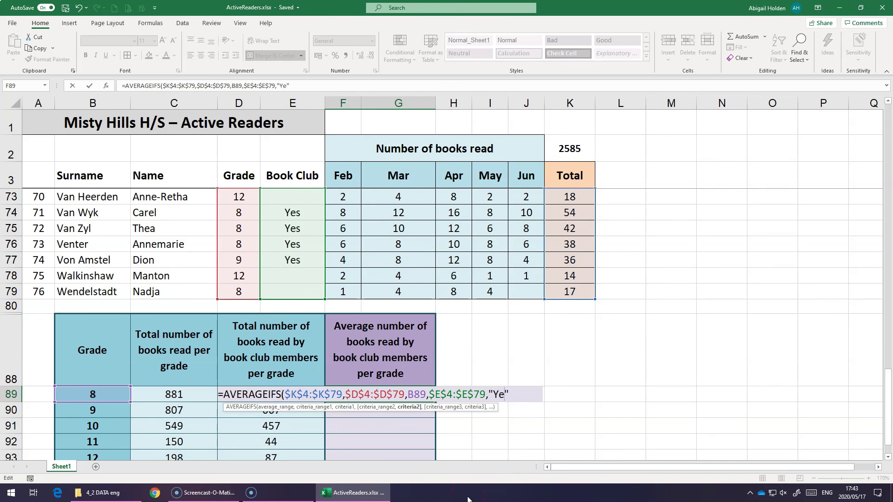
text())
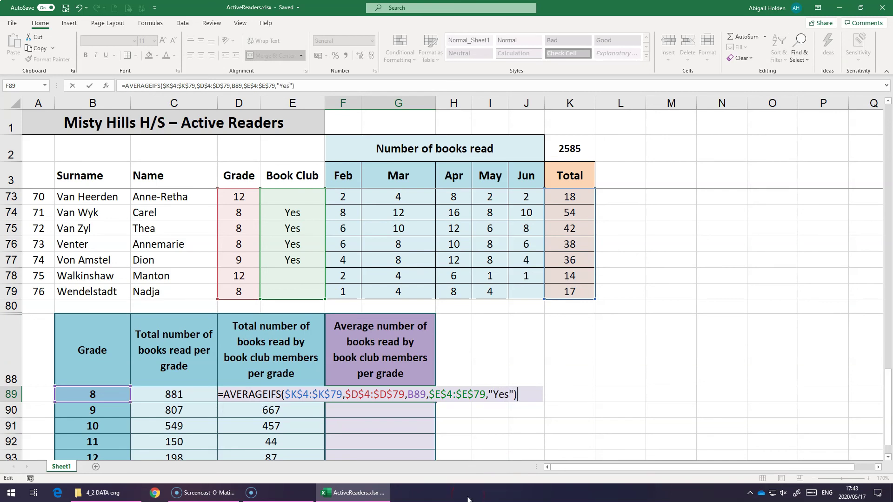
key(Return)
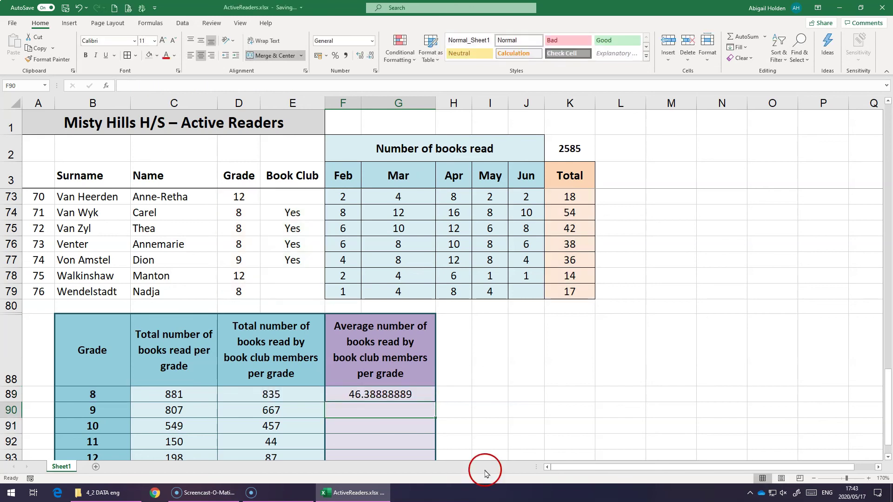
Step: Reduce the grade 8 average in F89 to one decimal place
click(399, 393)
click(370, 55)
click(369, 56)
click(370, 56)
scroll(425, 330, down, 3)
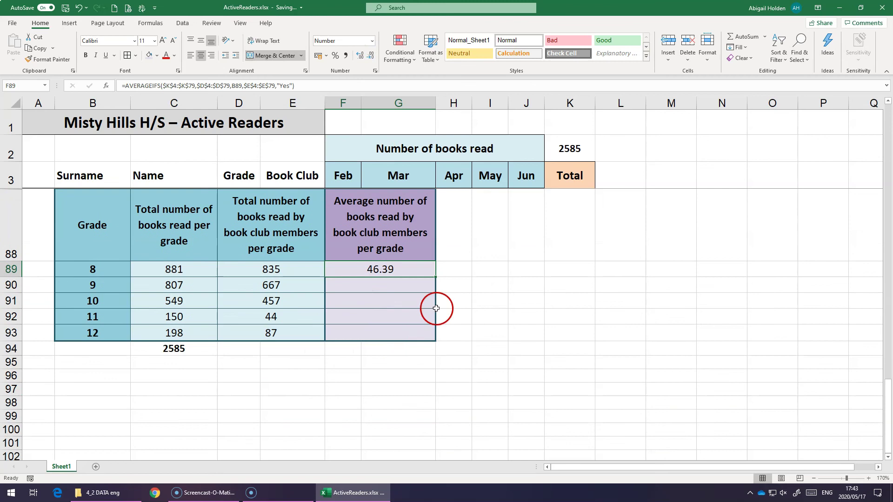
click(370, 56)
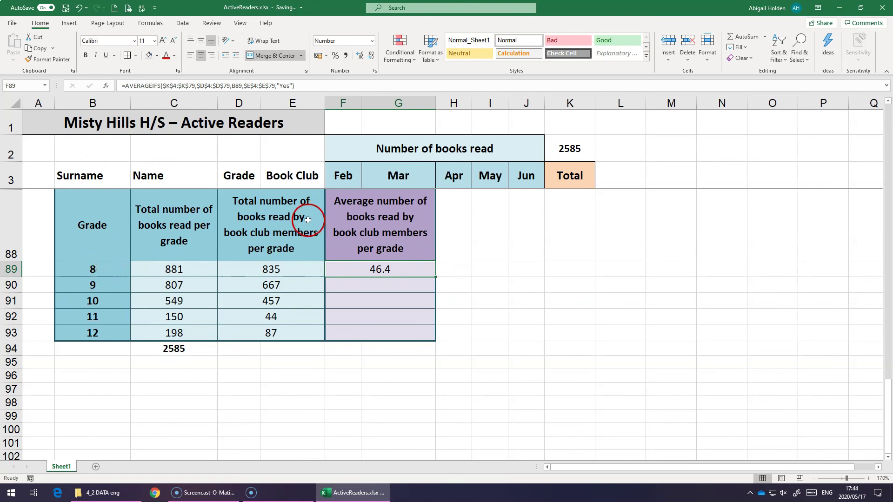
Step: Fill the AVERAGEIFS formula from F89 down to F93 and check the copied formulas for grades 9 to 12
scroll(205, 218, up, 1)
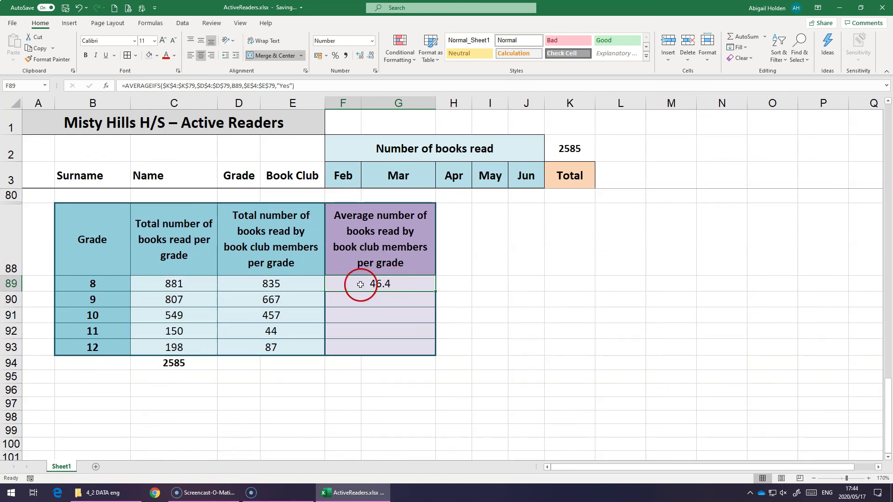
drag(435, 290, 434, 352)
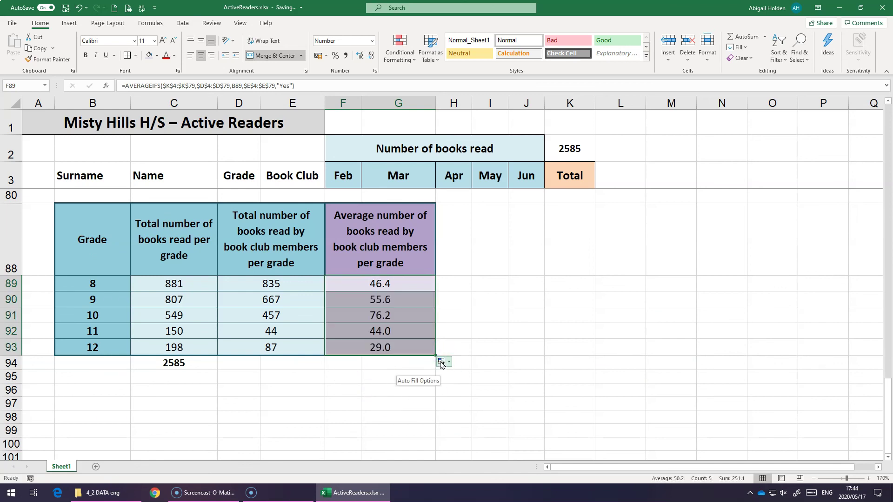
click(381, 300)
click(375, 317)
click(374, 333)
click(374, 353)
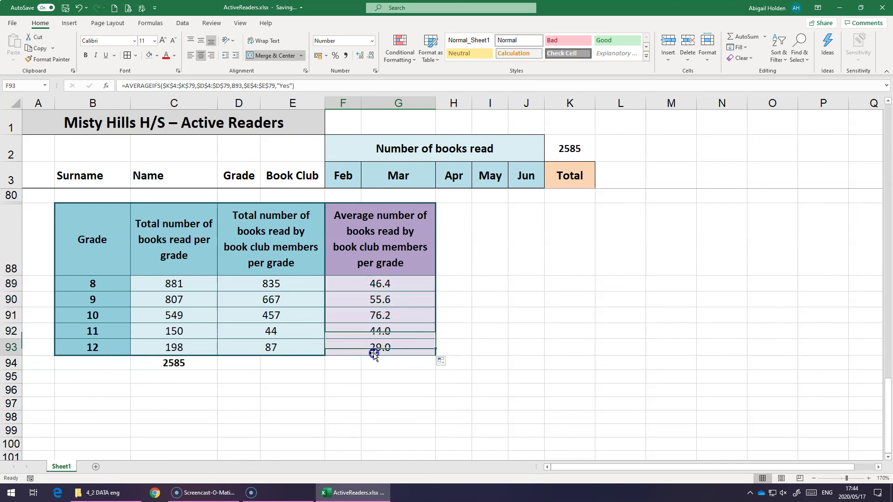